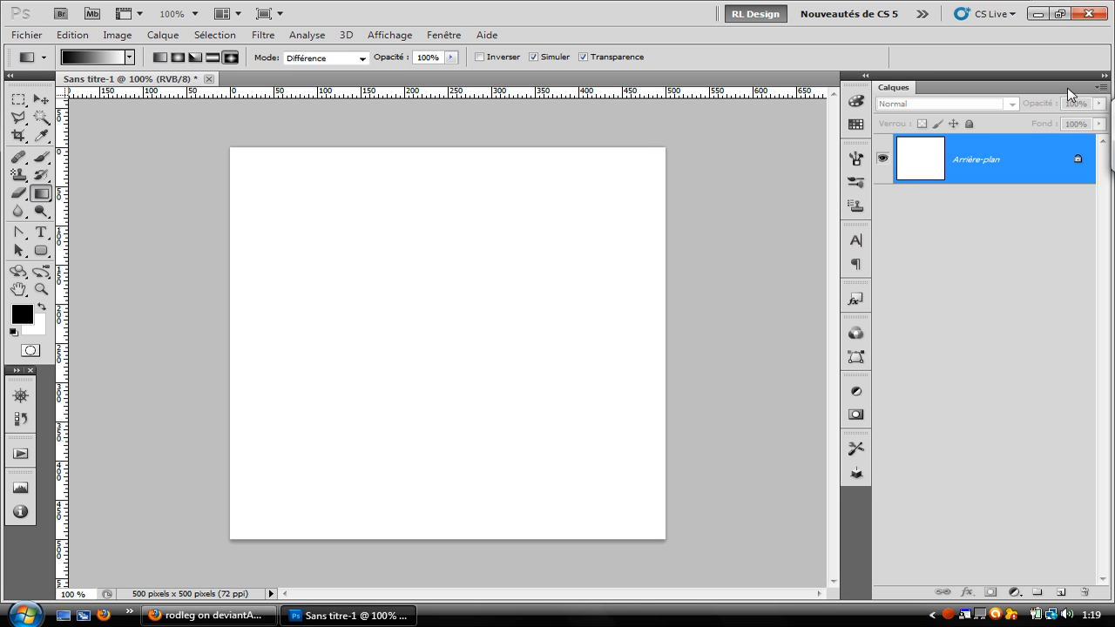
Add a new layer above the background and set the Gradient tool's blending mode to Différence
{"action": "left_click", "coordinate": [1062, 595]}
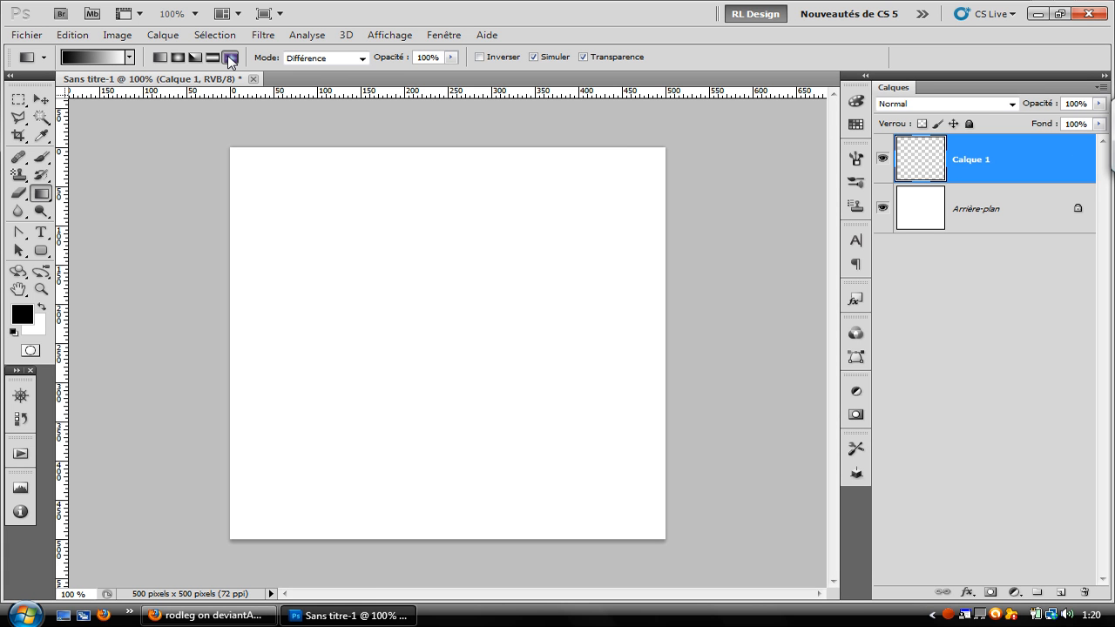
{"action": "left_click", "coordinate": [325, 57]}
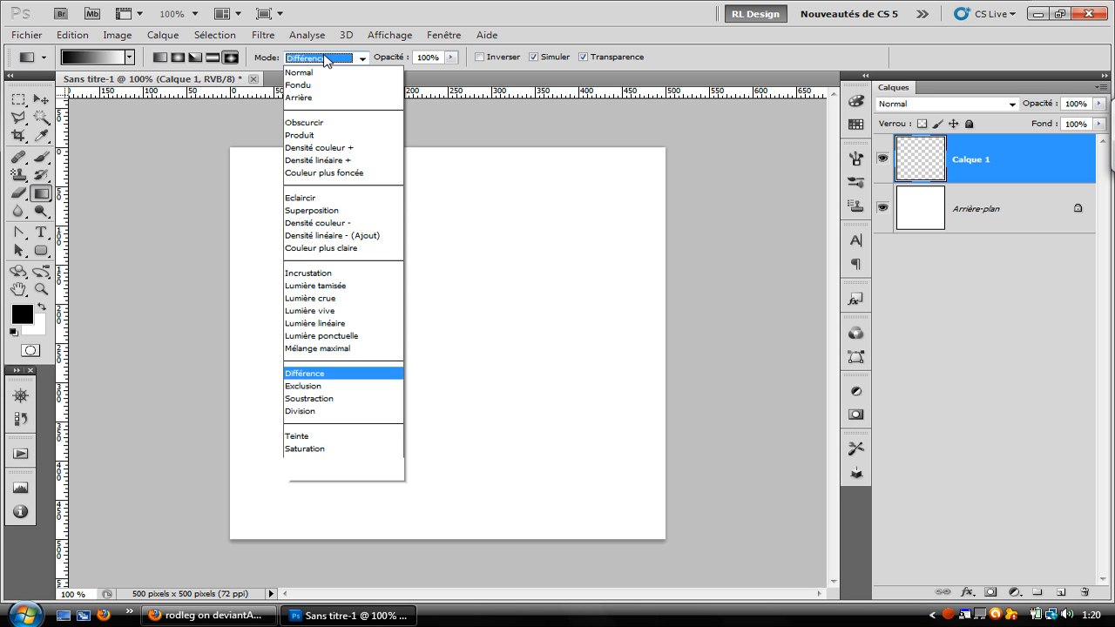
{"action": "left_click", "coordinate": [306, 374]}
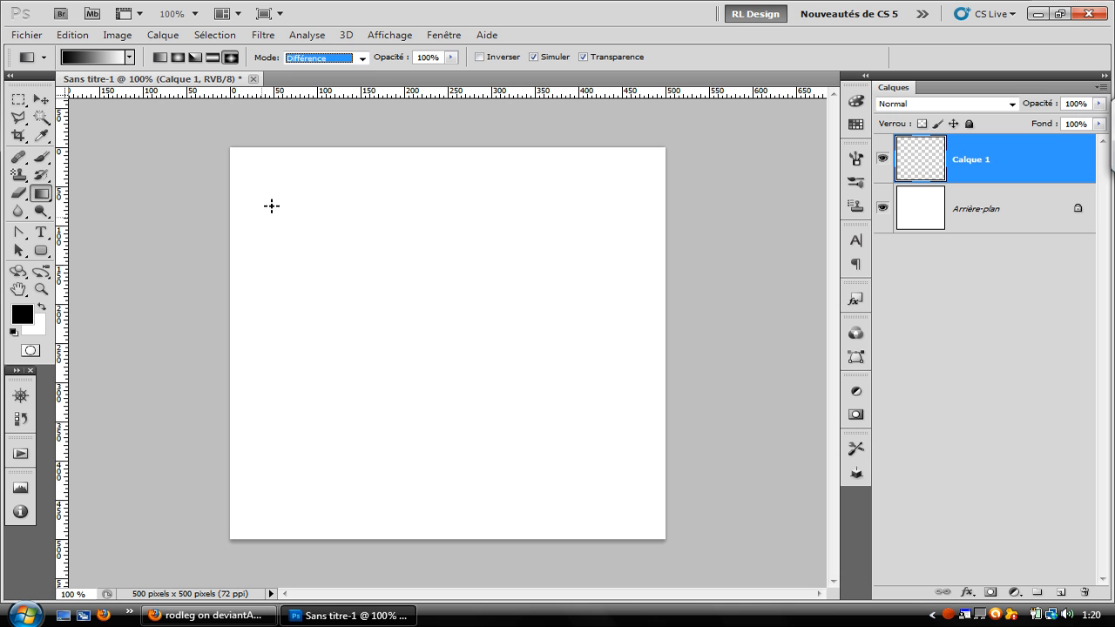
Fill the new layer with many overlapping black-to-white diamond gradients drawn from varied sides and directions across the canvas
{"action": "left_click_drag", "start_coordinate": [191, 139], "coordinate": [594, 368]}
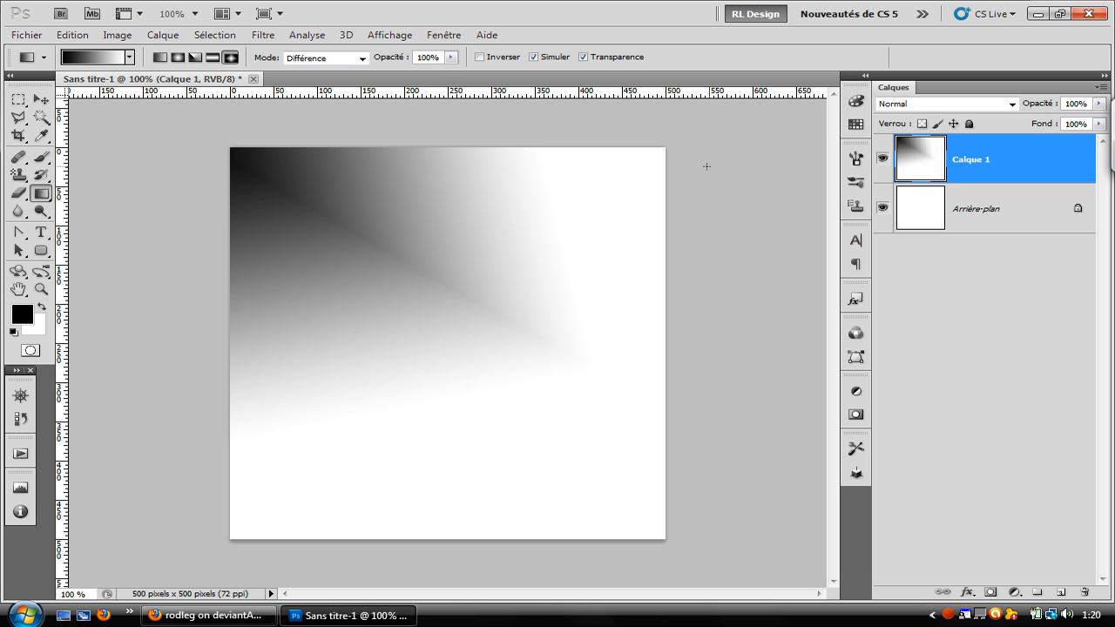
{"action": "left_click_drag", "start_coordinate": [708, 167], "coordinate": [432, 280]}
{"action": "left_click_drag", "start_coordinate": [729, 203], "coordinate": [405, 347]}
{"action": "left_click_drag", "start_coordinate": [694, 299], "coordinate": [353, 368]}
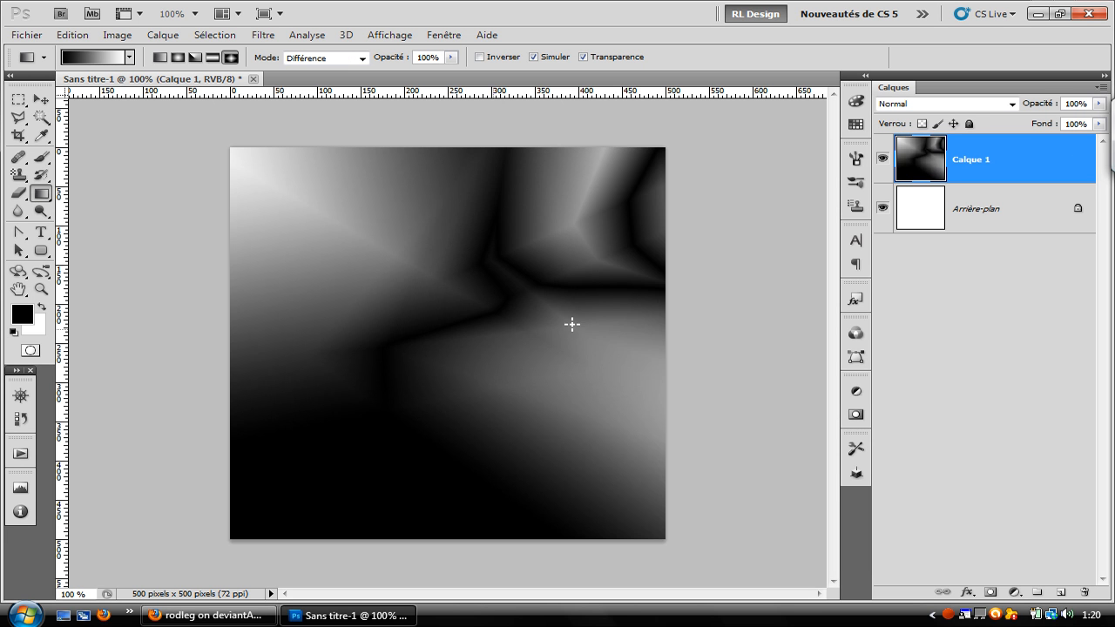
{"action": "left_click_drag", "start_coordinate": [676, 380], "coordinate": [392, 386]}
{"action": "left_click_drag", "start_coordinate": [610, 586], "coordinate": [341, 368]}
{"action": "left_click_drag", "start_coordinate": [200, 406], "coordinate": [294, 389]}
{"action": "left_click_drag", "start_coordinate": [178, 226], "coordinate": [463, 250]}
{"action": "left_click_drag", "start_coordinate": [188, 245], "coordinate": [525, 368]}
{"action": "left_click_drag", "start_coordinate": [218, 335], "coordinate": [472, 296]}
{"action": "left_click_drag", "start_coordinate": [227, 190], "coordinate": [501, 270]}
{"action": "left_click_drag", "start_coordinate": [253, 179], "coordinate": [628, 324]}
{"action": "left_click_drag", "start_coordinate": [124, 324], "coordinate": [568, 365]}
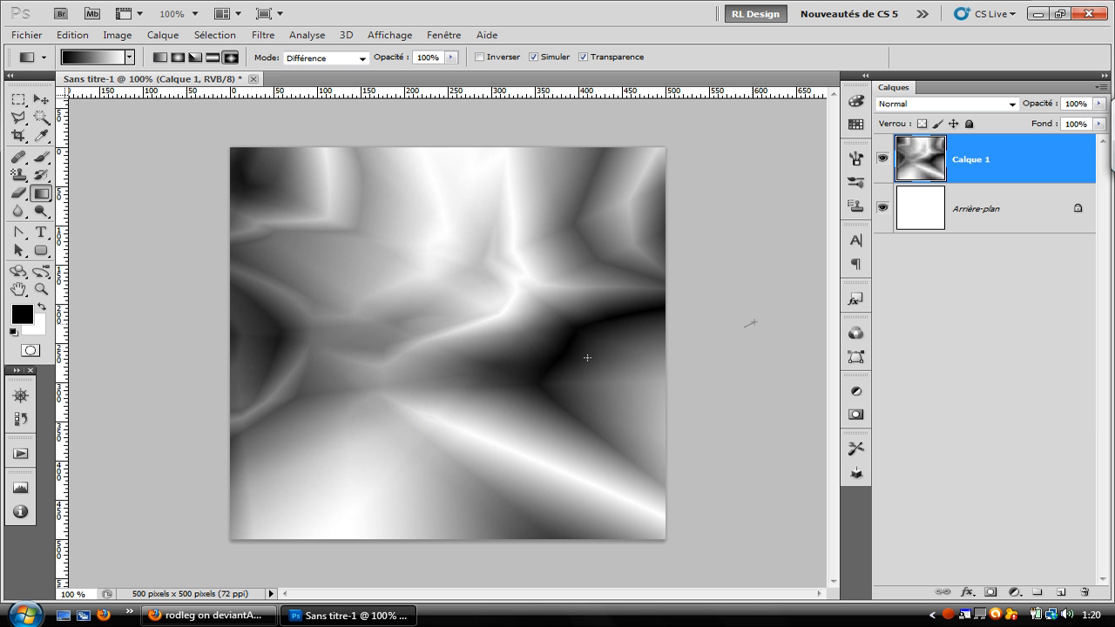
{"action": "left_click_drag", "start_coordinate": [752, 322], "coordinate": [418, 383]}
{"action": "left_click_drag", "start_coordinate": [601, 346], "coordinate": [345, 375]}
{"action": "left_click_drag", "start_coordinate": [505, 260], "coordinate": [168, 369]}
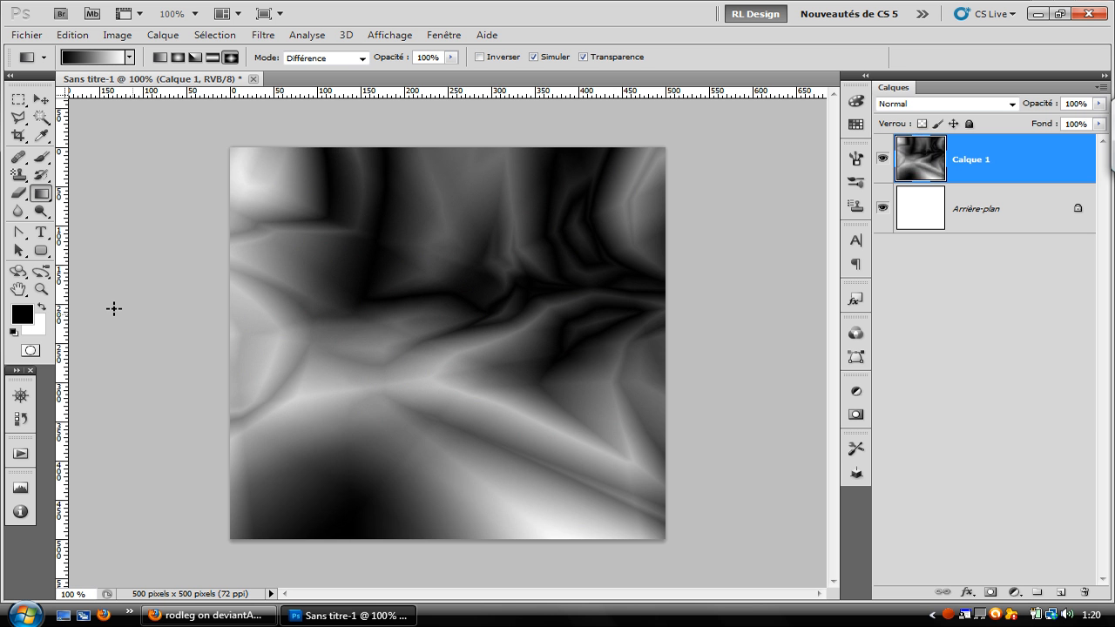
{"action": "left_click_drag", "start_coordinate": [114, 309], "coordinate": [427, 383]}
{"action": "left_click_drag", "start_coordinate": [186, 442], "coordinate": [420, 454]}
{"action": "left_click_drag", "start_coordinate": [307, 271], "coordinate": [443, 351]}
{"action": "left_click_drag", "start_coordinate": [314, 160], "coordinate": [473, 351]}
{"action": "left_click_drag", "start_coordinate": [182, 259], "coordinate": [494, 395]}
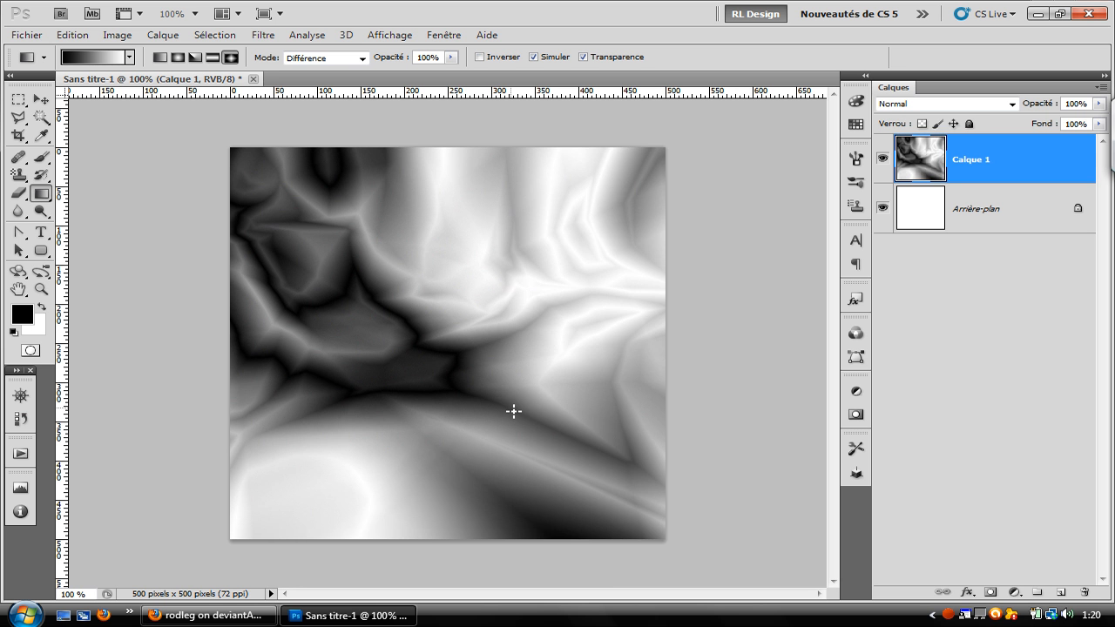
{"action": "left_click_drag", "start_coordinate": [197, 337], "coordinate": [830, 298]}
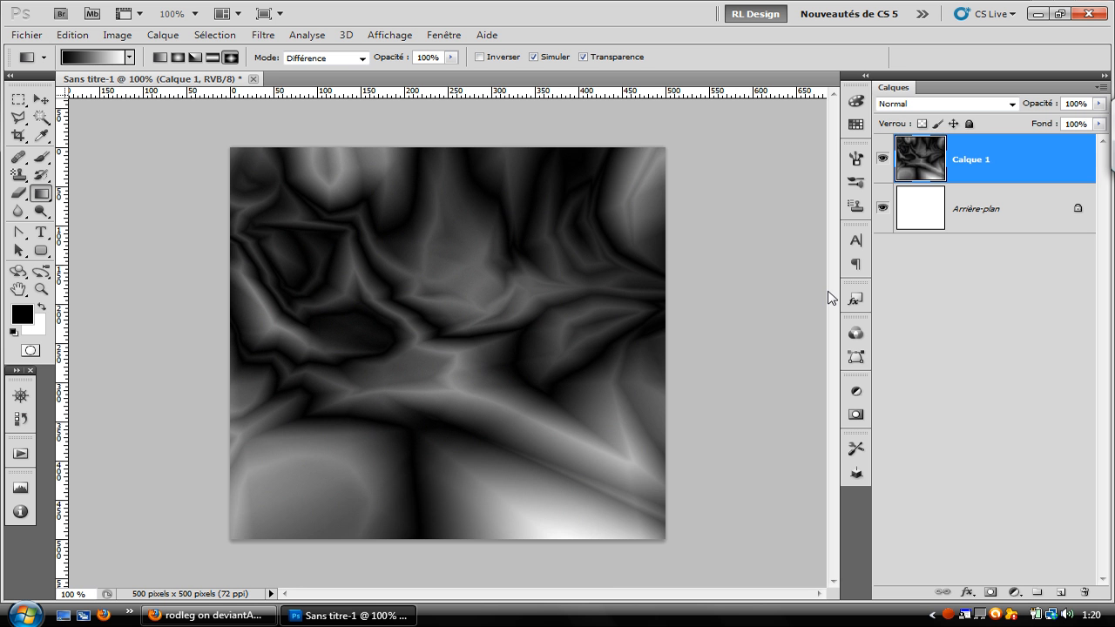
Apply the Estampage filter to the gradient layer with angle 135°, height 3 pixels and factor 200 %
{"action": "left_click", "coordinate": [258, 38]}
{"action": "mouse_move", "coordinate": [356, 252]}
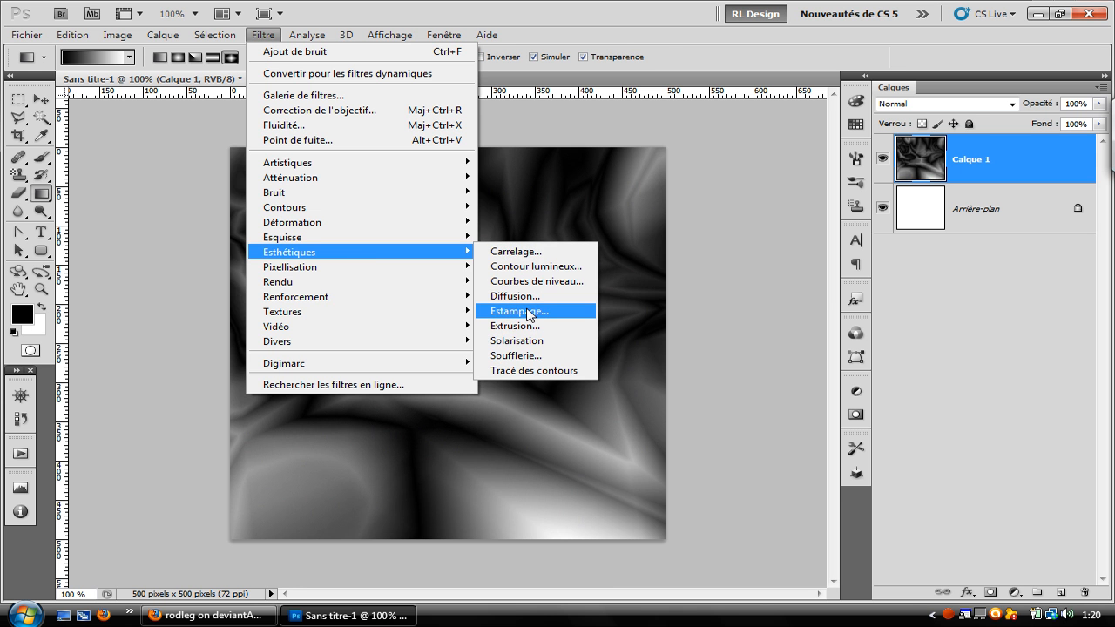
{"action": "left_click", "coordinate": [527, 311]}
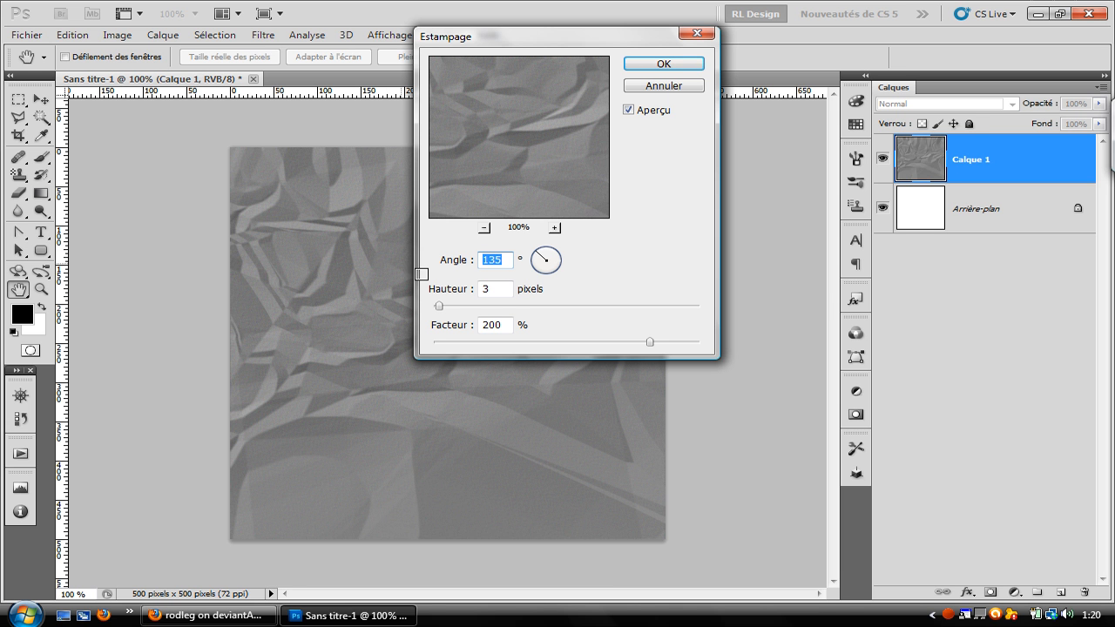
{"action": "double_click", "coordinate": [500, 289]}
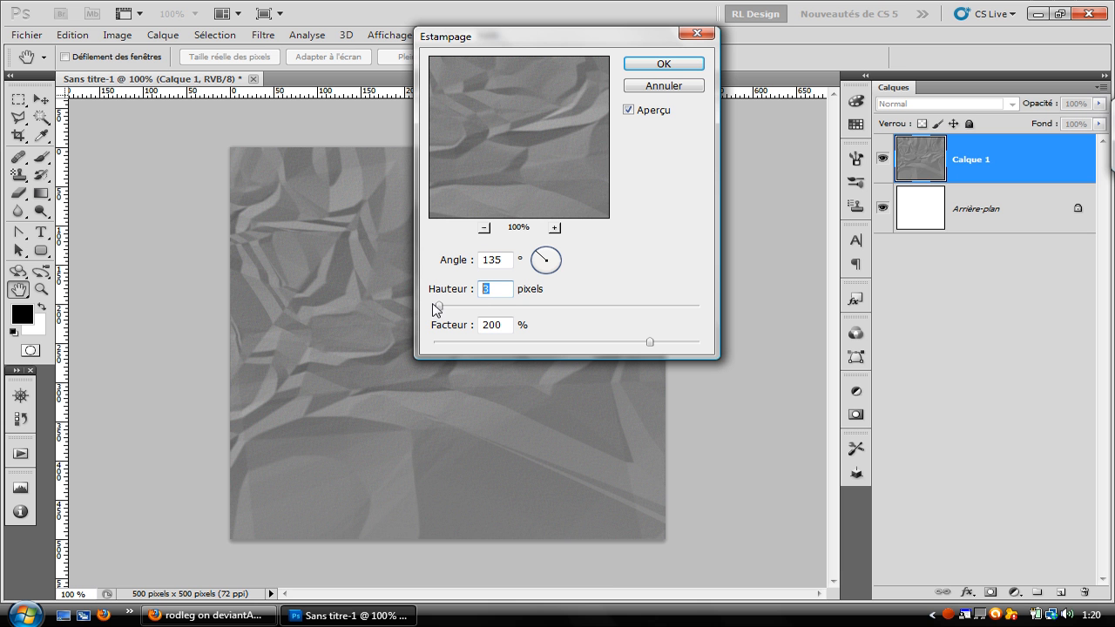
{"action": "double_click", "coordinate": [501, 325]}
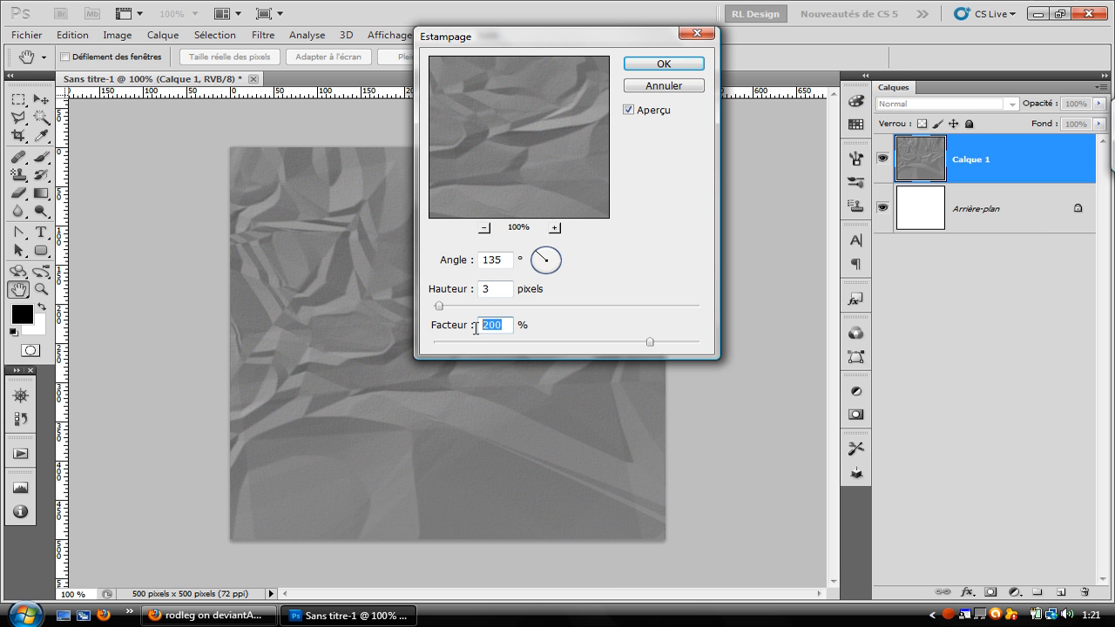
{"action": "left_click", "coordinate": [670, 61]}
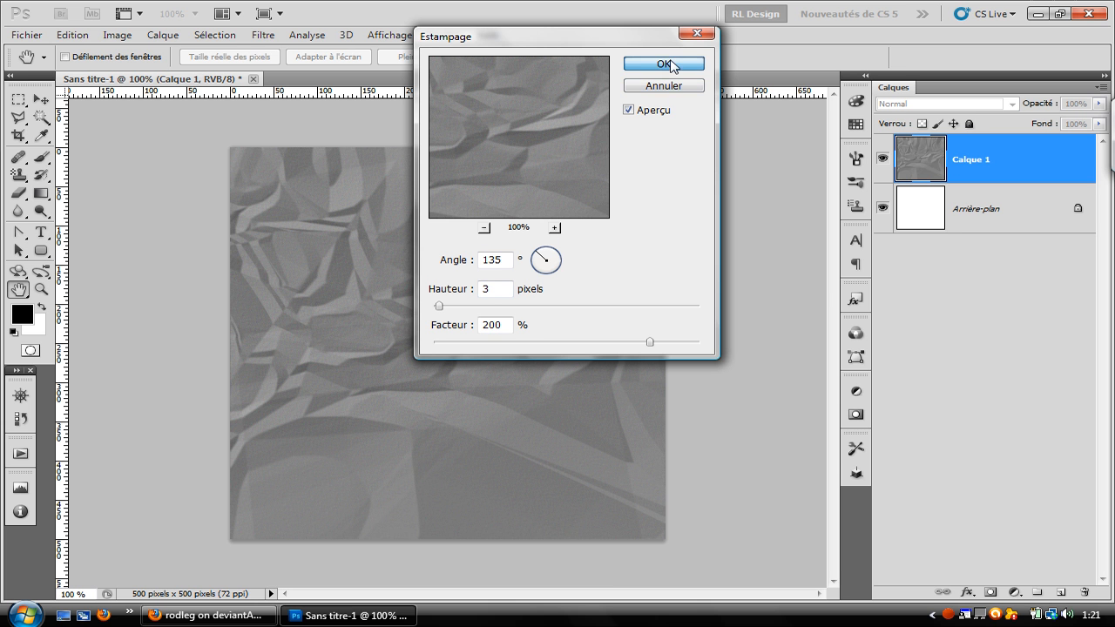
{"action": "key", "text": "g"}
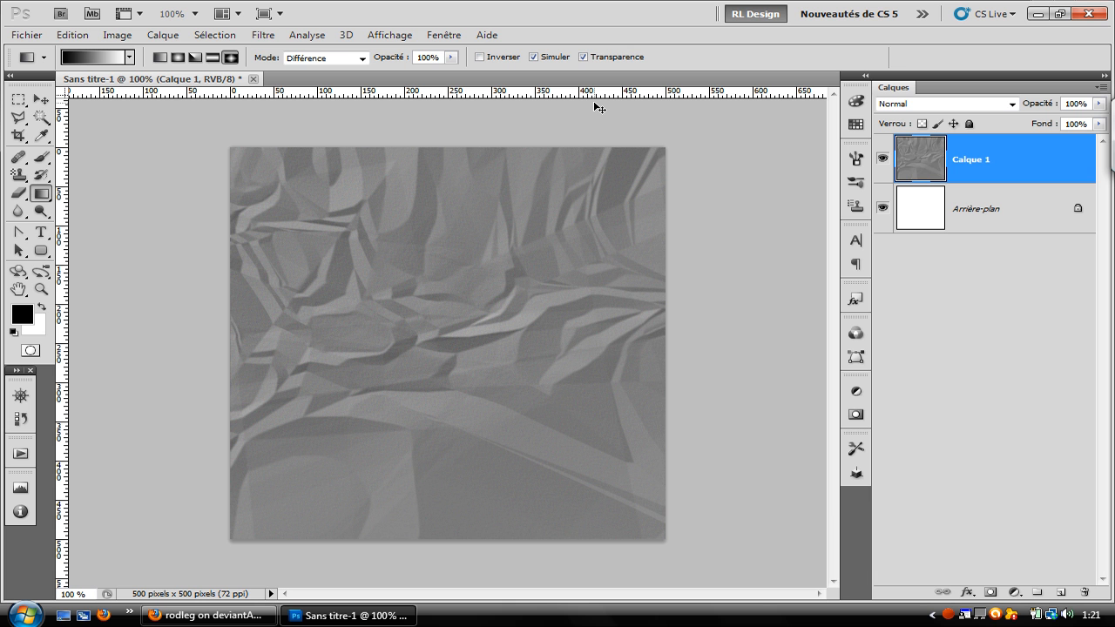
Lighten the embossed layer with Teinte/Saturation, setting Luminosité to +70
{"action": "key", "text": "ctrl+u"}
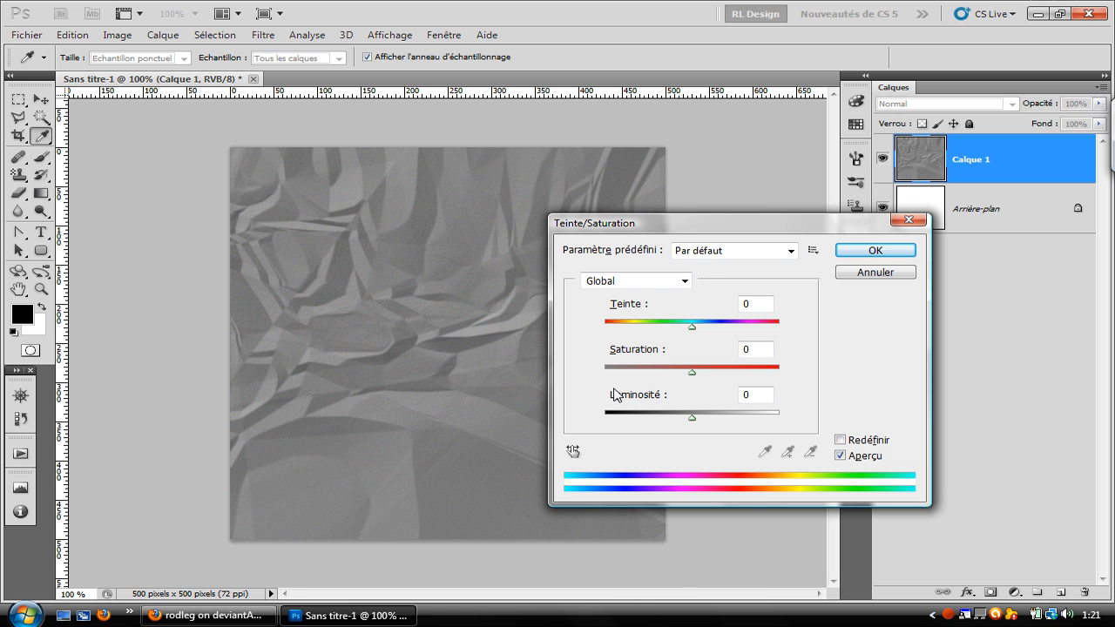
{"action": "left_click_drag", "start_coordinate": [617, 403], "coordinate": [667, 420]}
{"action": "left_click", "coordinate": [871, 251]}
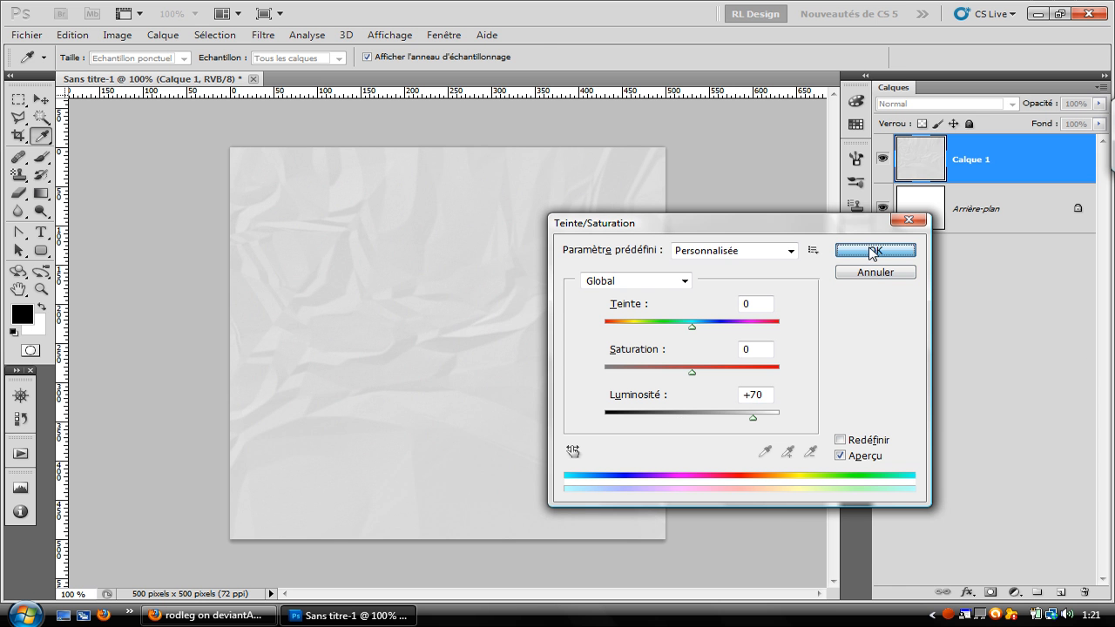
{"action": "key", "text": "g"}
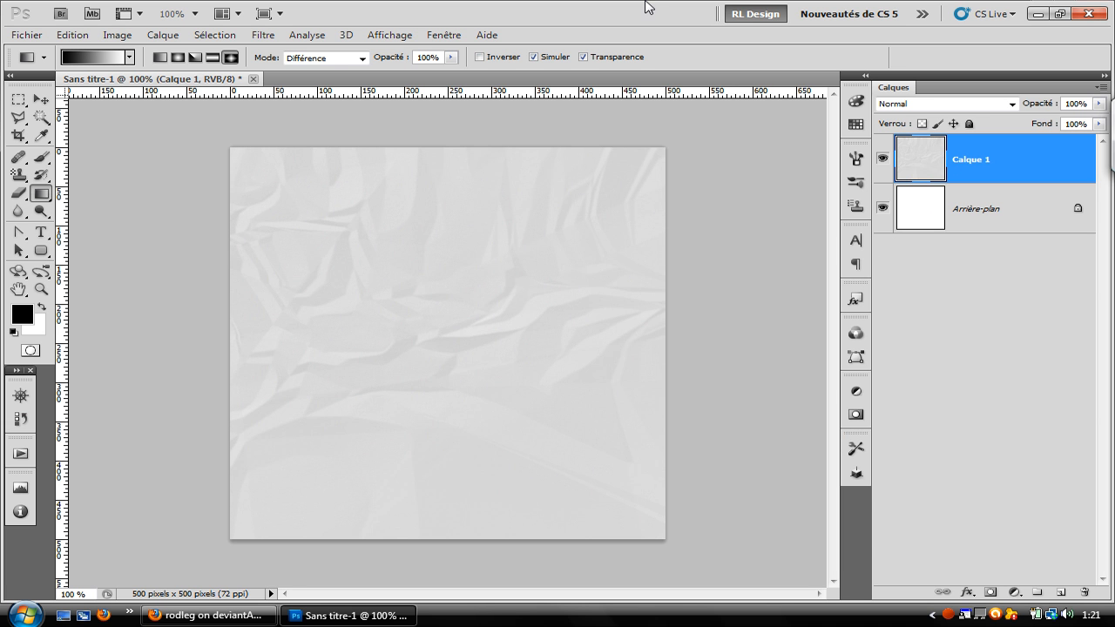
Apply the Ajout de bruit filter to the layer with 7,46 % uniform, monochromatic noise
{"action": "left_click", "coordinate": [262, 36]}
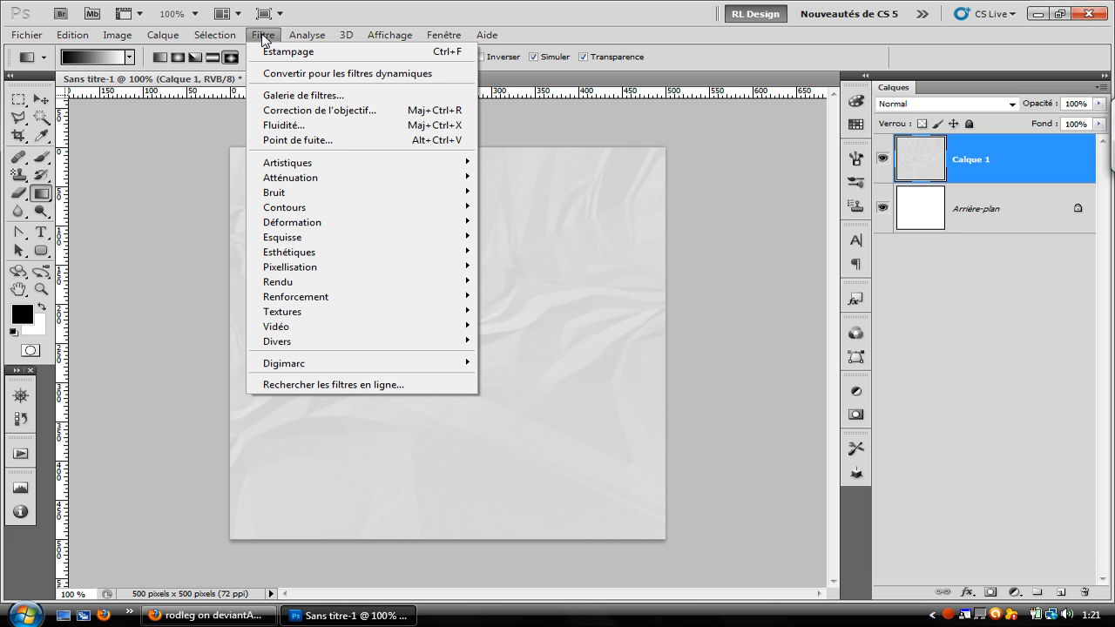
{"action": "mouse_move", "coordinate": [319, 198]}
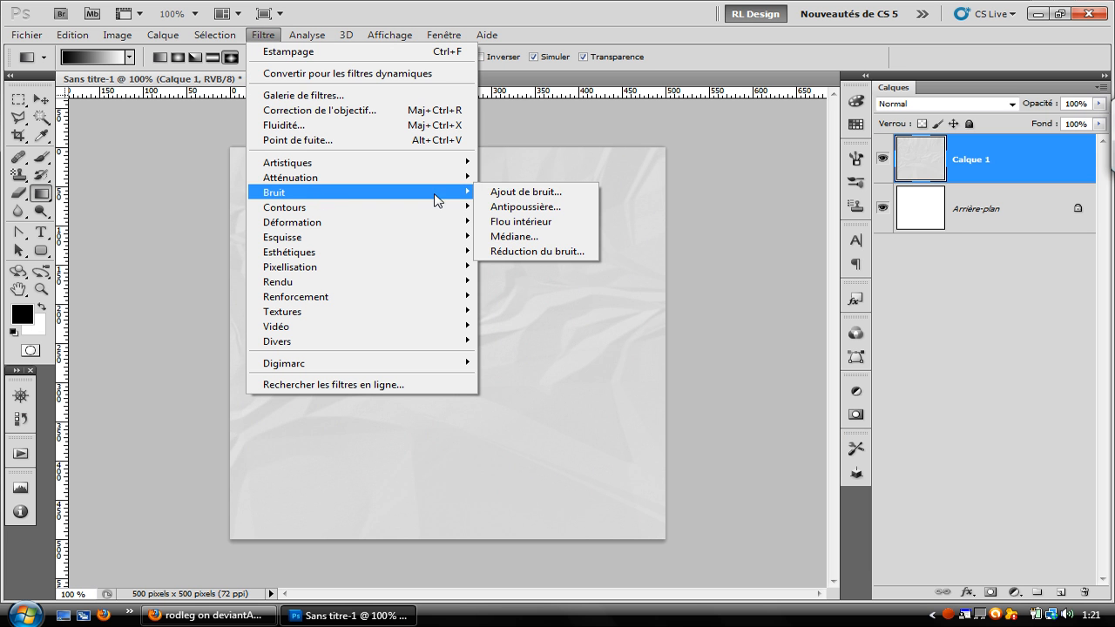
{"action": "left_click", "coordinate": [502, 197]}
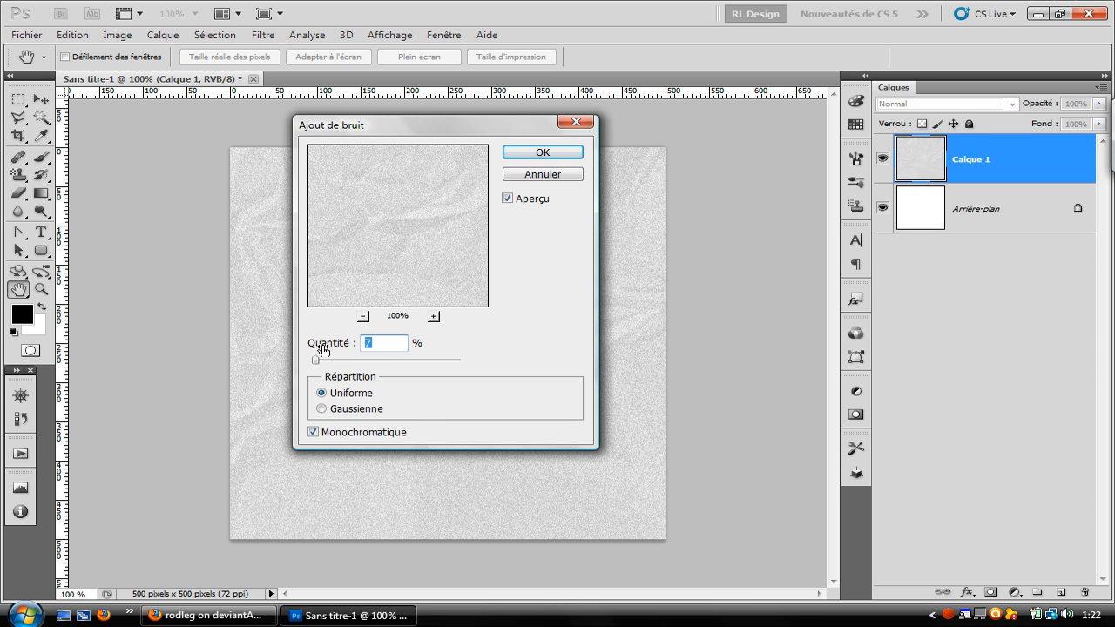
{"action": "left_click_drag", "start_coordinate": [323, 349], "coordinate": [364, 355]}
{"action": "left_click", "coordinate": [333, 409]}
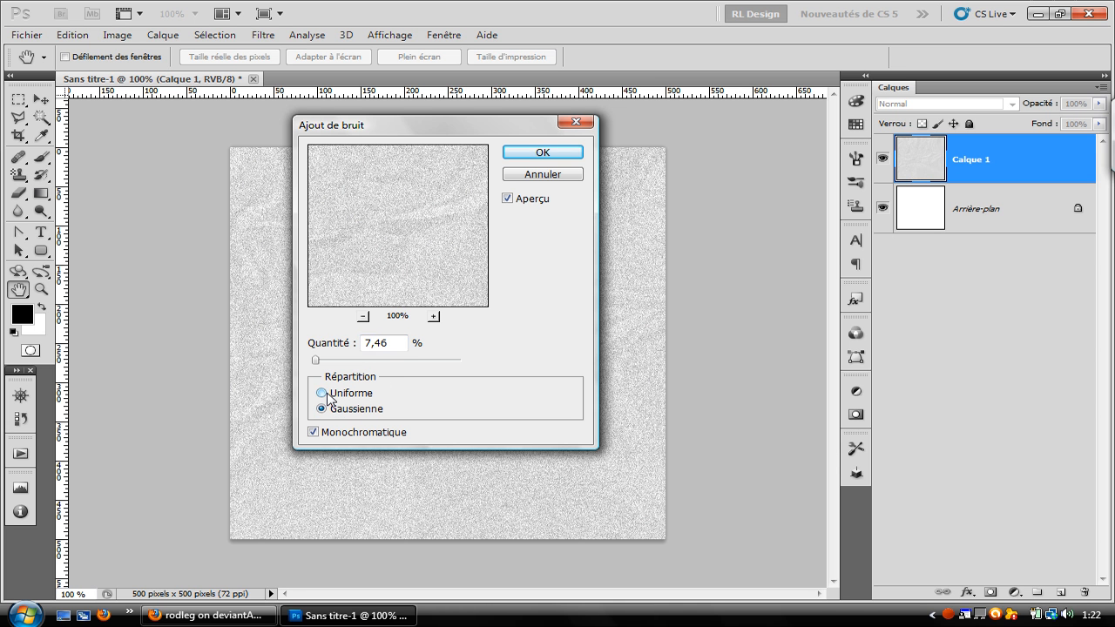
{"action": "left_click", "coordinate": [322, 393]}
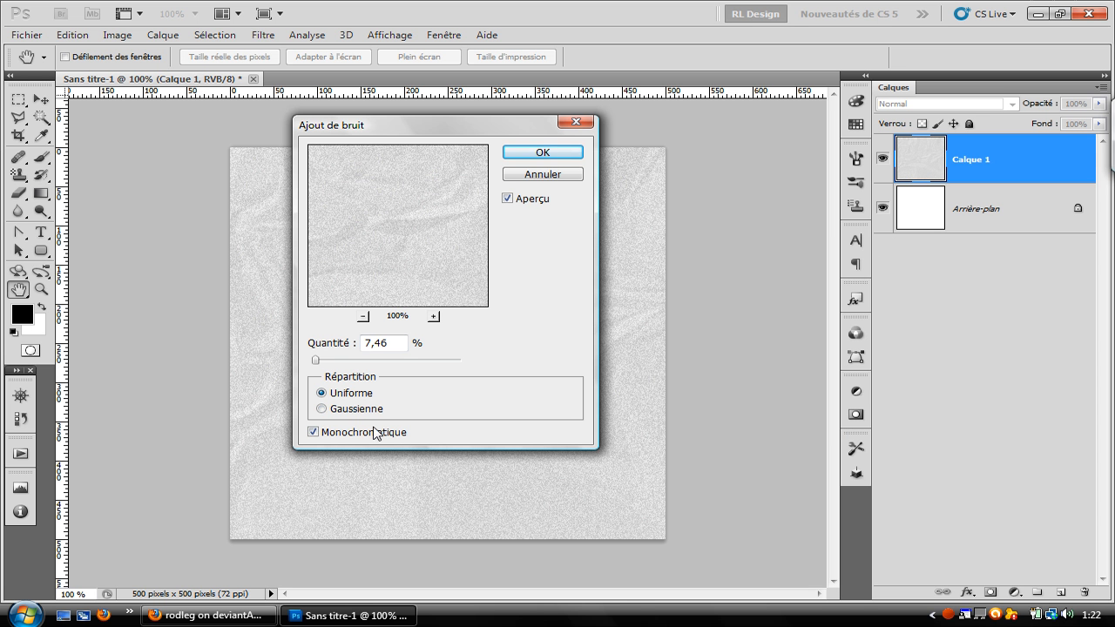
{"action": "left_click", "coordinate": [542, 155]}
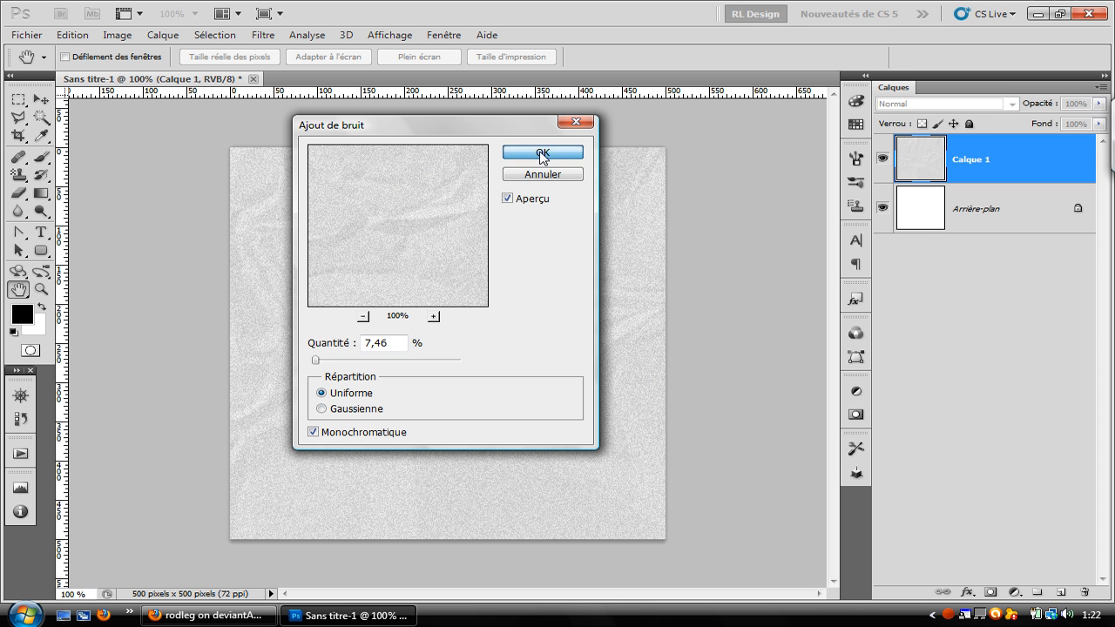
{"action": "key", "text": "g"}
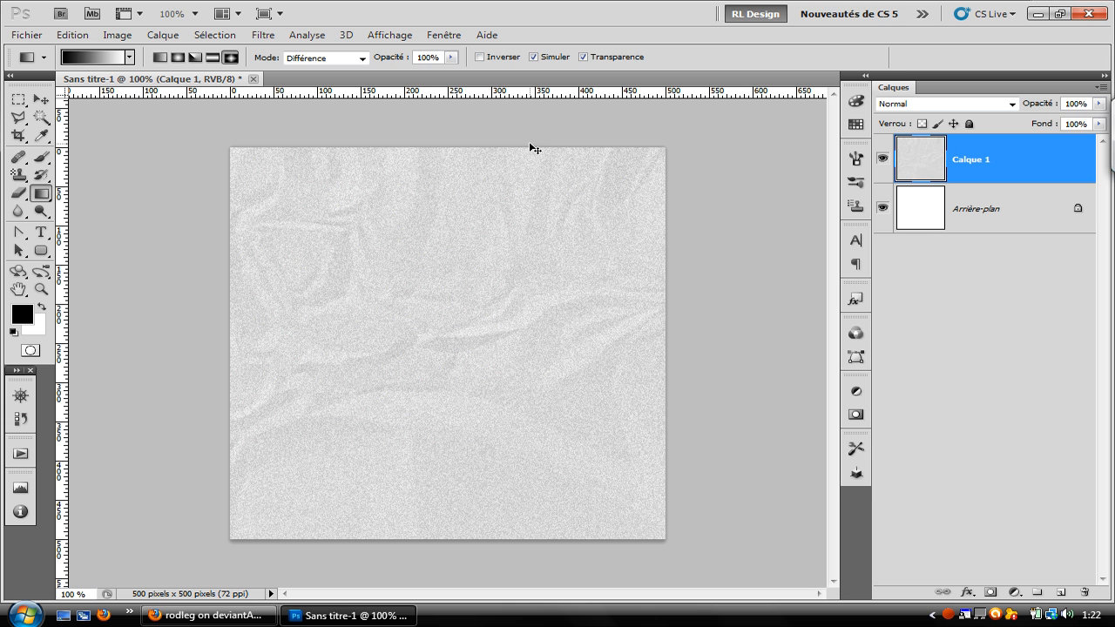
Colorize the noisy layer with Teinte/Saturation using Redéfinir, Teinte 55, Saturation 50 and Luminosité -15
{"action": "key", "text": "i"}
{"action": "key", "text": "ctrl+u"}
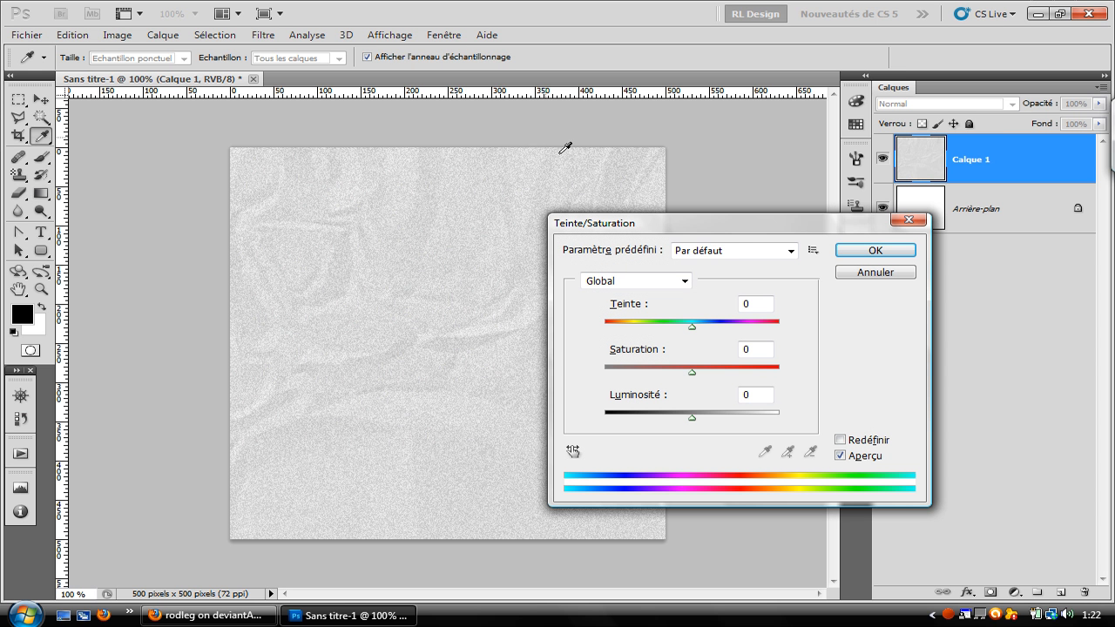
{"action": "left_click", "coordinate": [841, 441]}
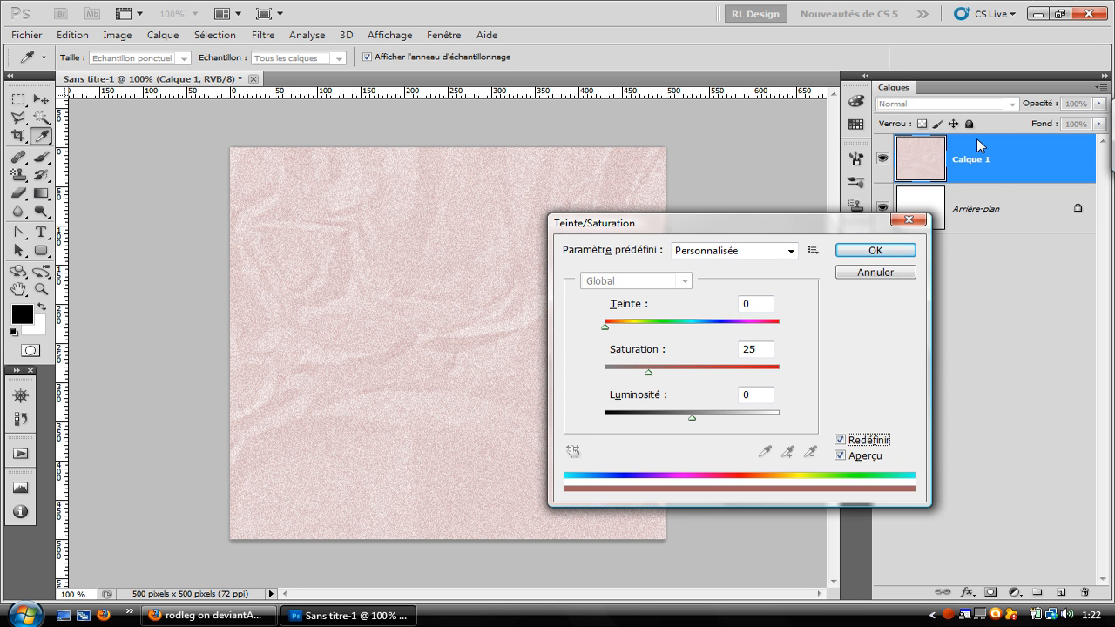
{"action": "left_click", "coordinate": [761, 306]}
{"action": "left_click_drag", "start_coordinate": [763, 307], "coordinate": [447, 237]}
{"action": "type", "text": "55"}
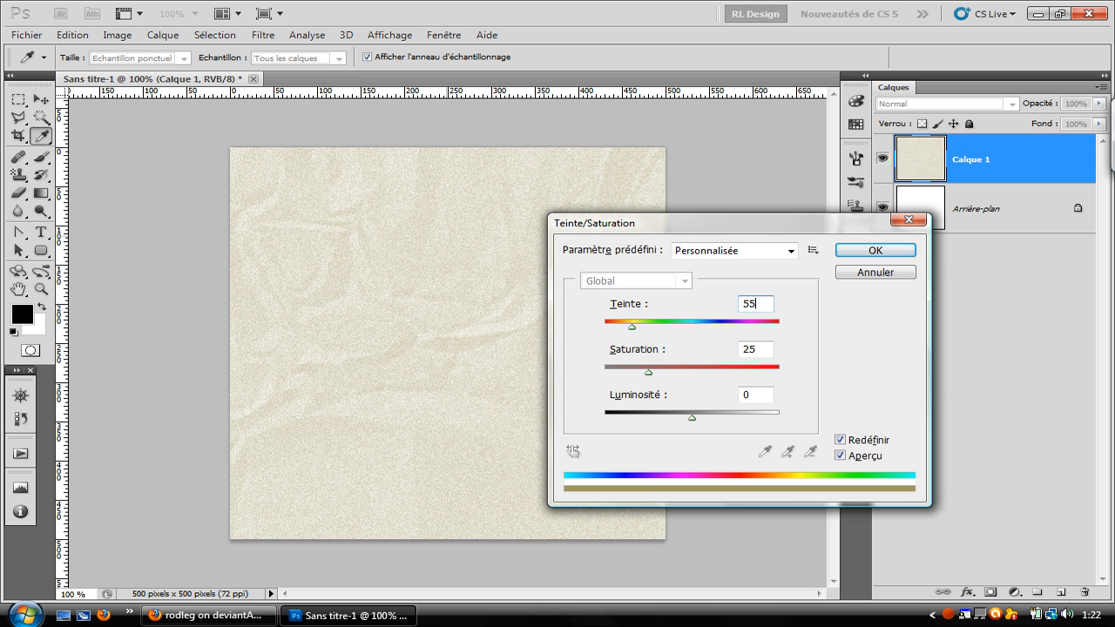
{"action": "type", "text": "5"}
{"action": "key", "text": "BackSpace"}
{"action": "key", "text": "Tab"}
{"action": "type", "text": "50"}
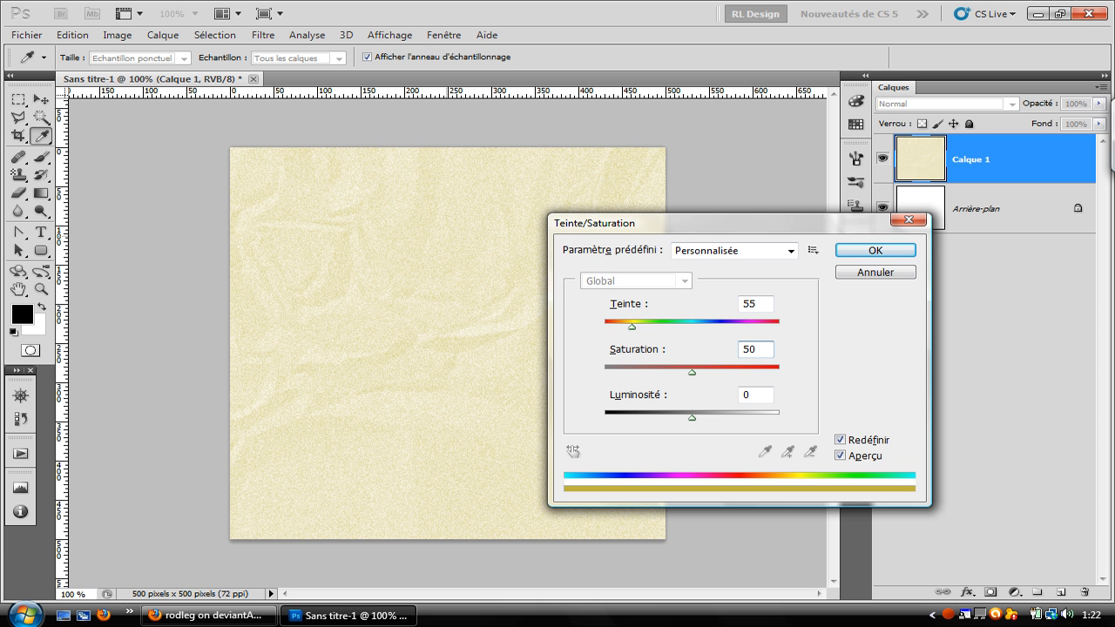
{"action": "mouse_move", "coordinate": [648, 398]}
{"action": "left_mouse_down"}
{"action": "mouse_move", "coordinate": [622, 397]}
{"action": "mouse_move", "coordinate": [636, 402]}
{"action": "left_mouse_up"}
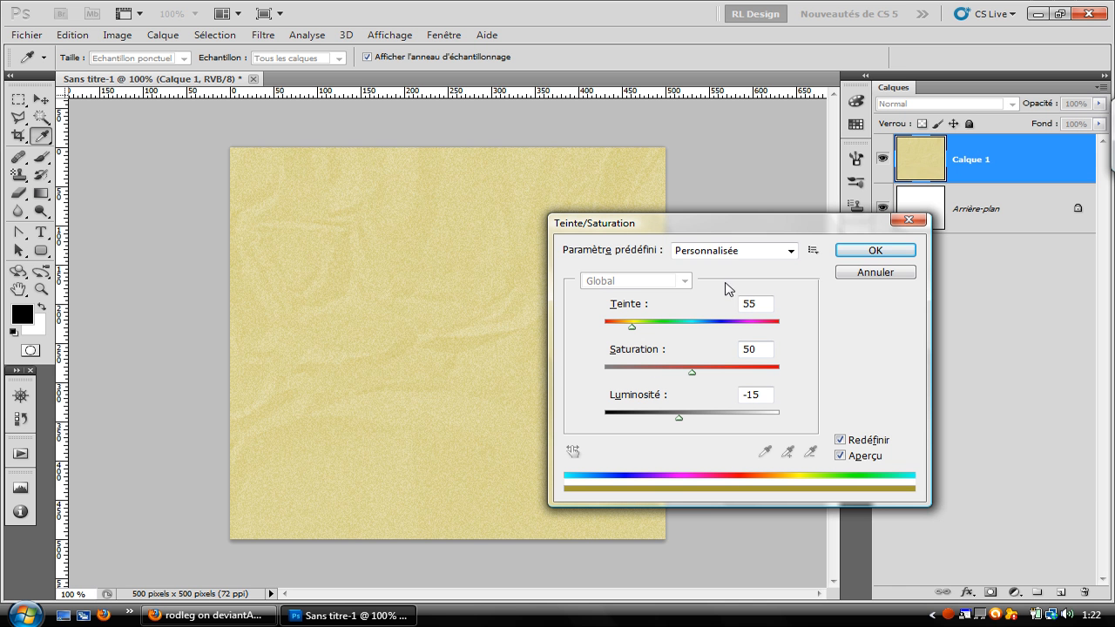
{"action": "left_click", "coordinate": [876, 252]}
{"action": "key", "text": "g"}
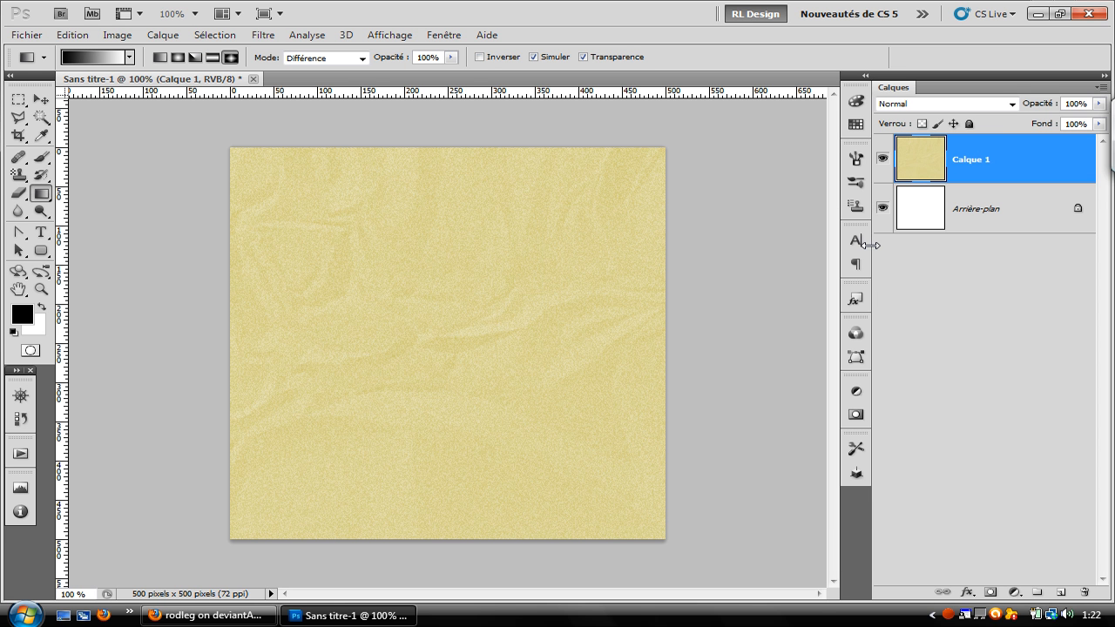